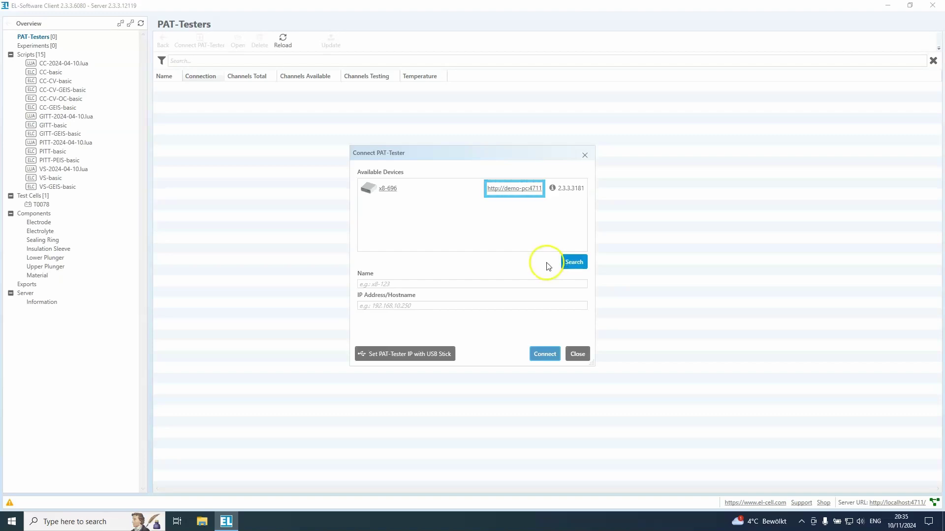
- Try to connect the discovered x8-696 PAT-Tester to this server and show the connection error details
{"action": "left_click", "coordinate": [521, 193]}
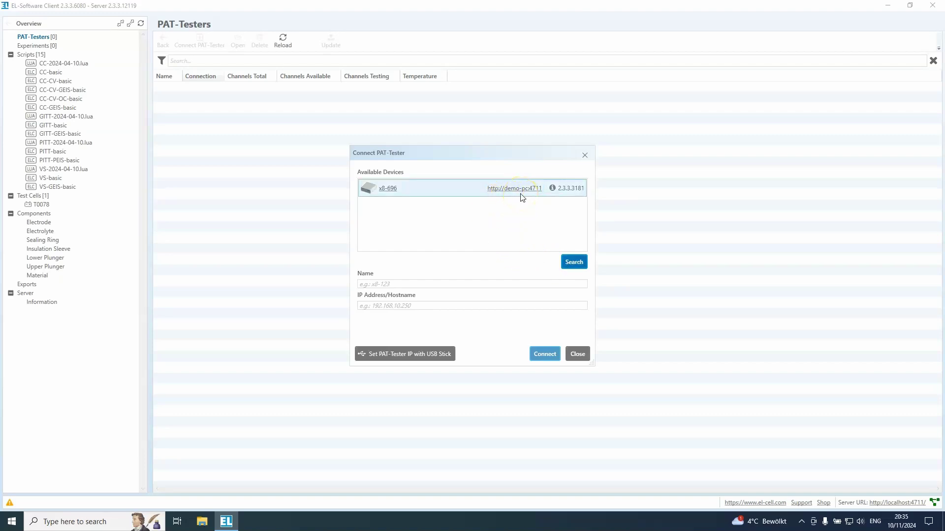
{"action": "double_click", "coordinate": [480, 189]}
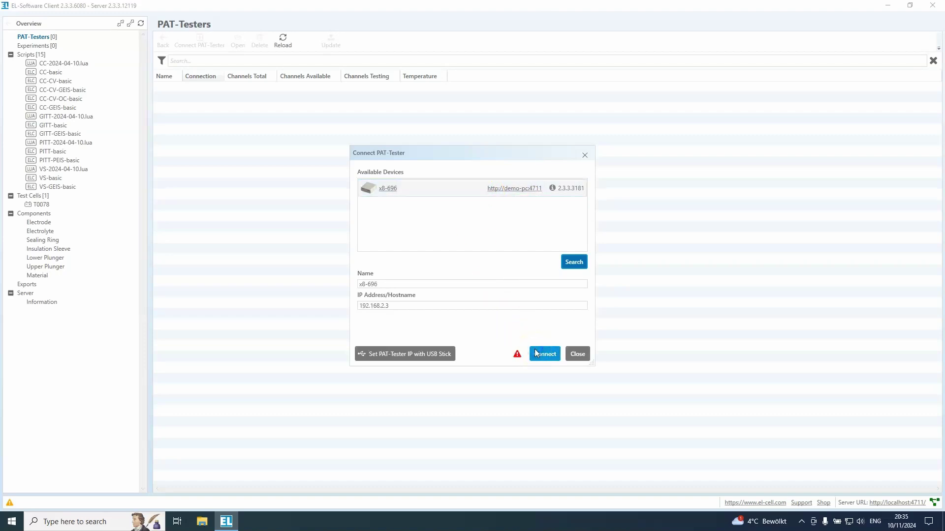
{"action": "left_click", "coordinate": [521, 355]}
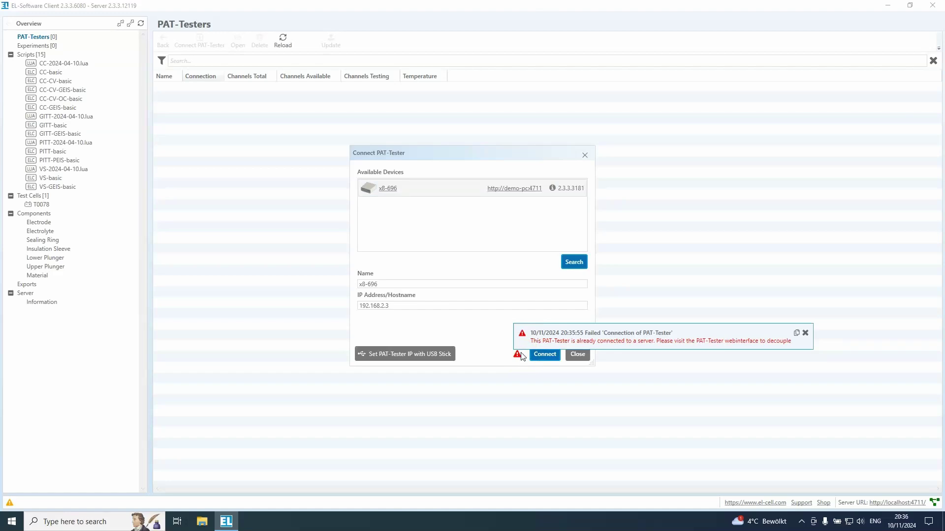
- Decouple x8-696 from its current server on its PAT-Tester administration page, and close the page
{"action": "left_click", "coordinate": [389, 188]}
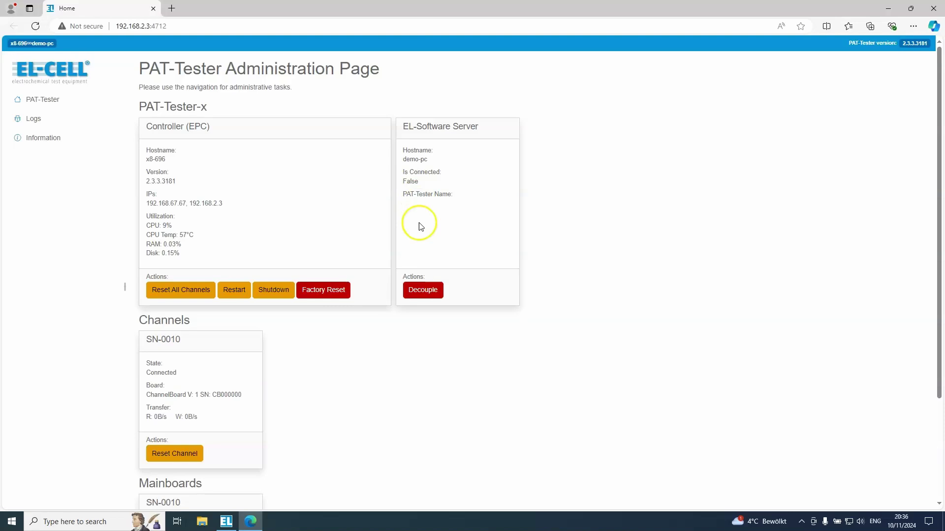
{"action": "left_click", "coordinate": [433, 291]}
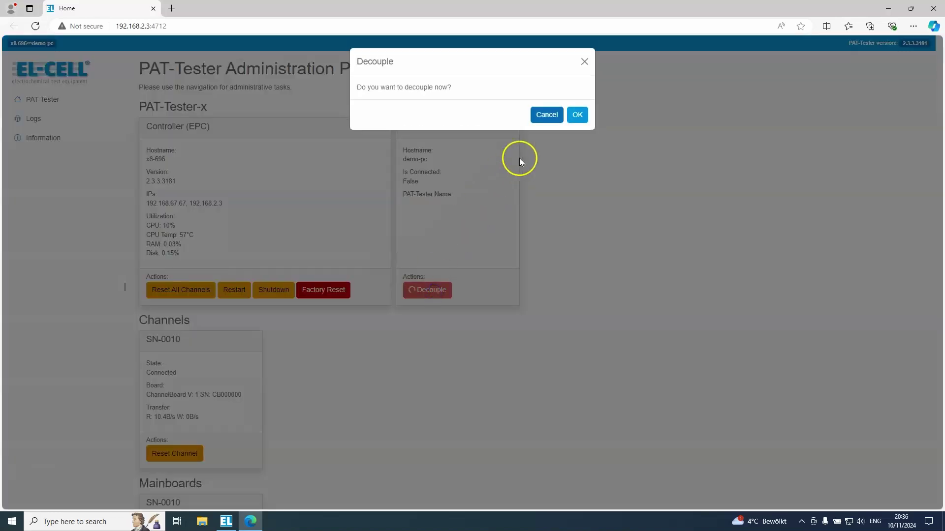
{"action": "left_click", "coordinate": [576, 117]}
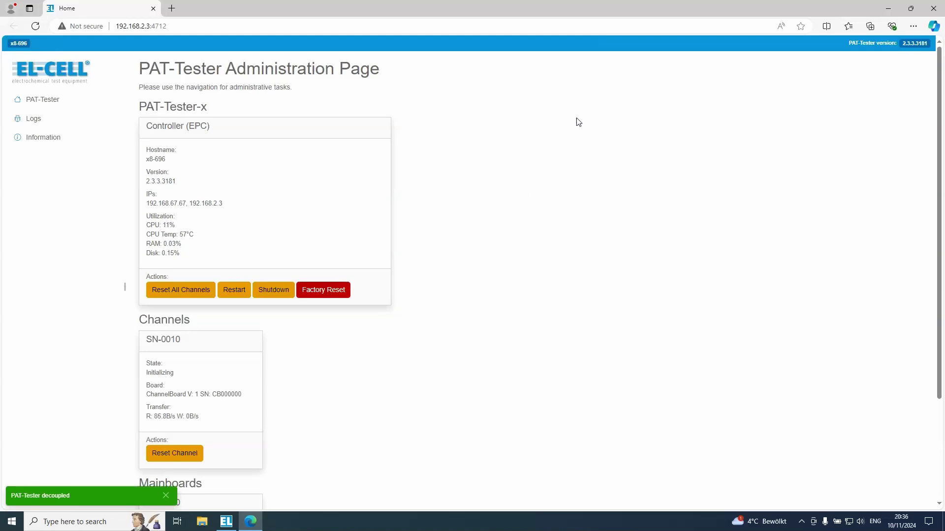
{"action": "left_click_drag", "start_coordinate": [616, 116], "coordinate": [814, 45]}
{"action": "left_click", "coordinate": [933, 8]}
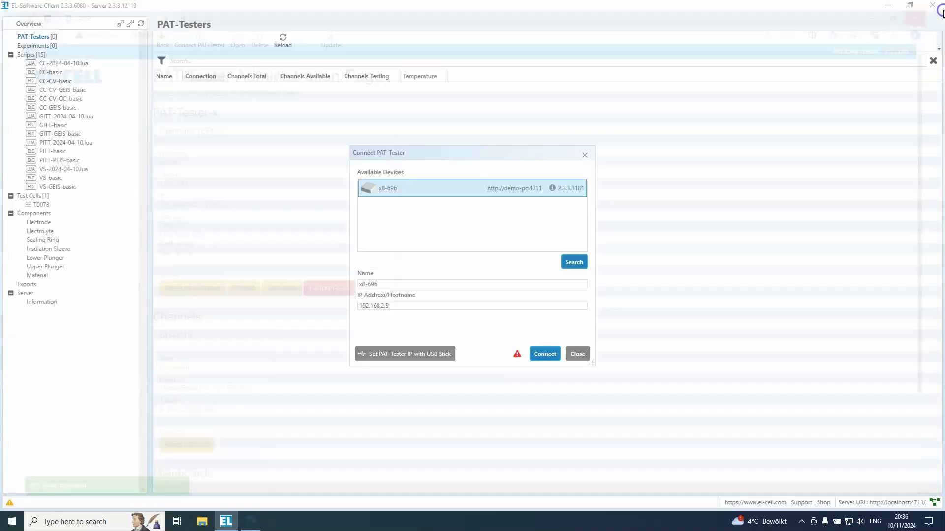
- Search for available devices again and connect the x8-696 PAT-Tester
{"action": "left_click", "coordinate": [573, 220]}
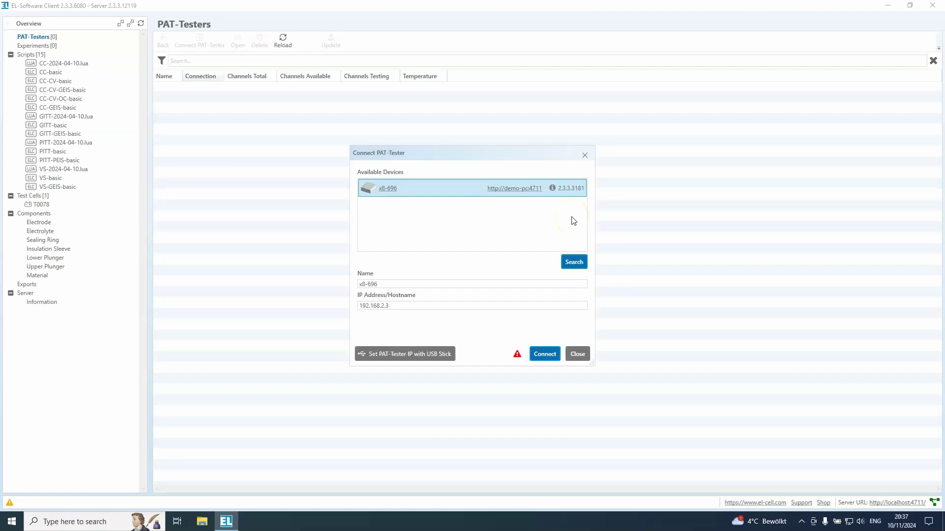
{"action": "left_click", "coordinate": [584, 264]}
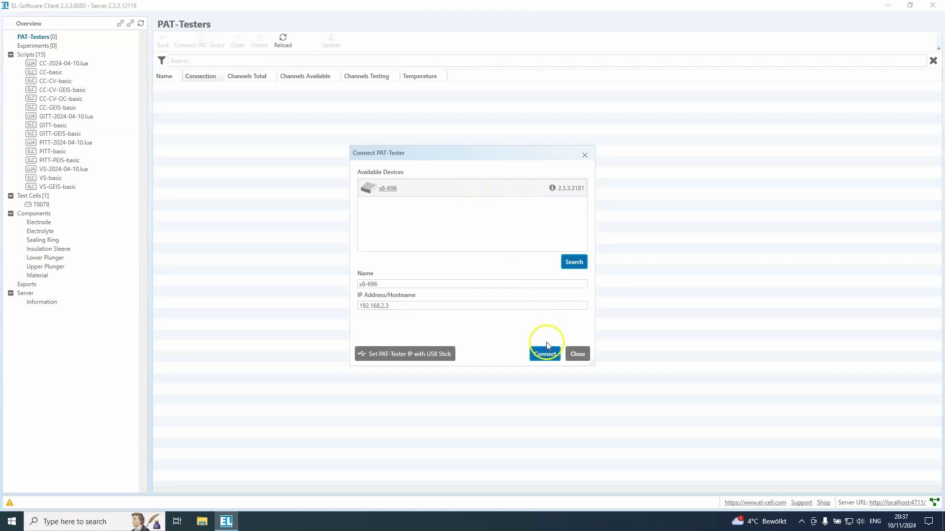
{"action": "left_click", "coordinate": [549, 354]}
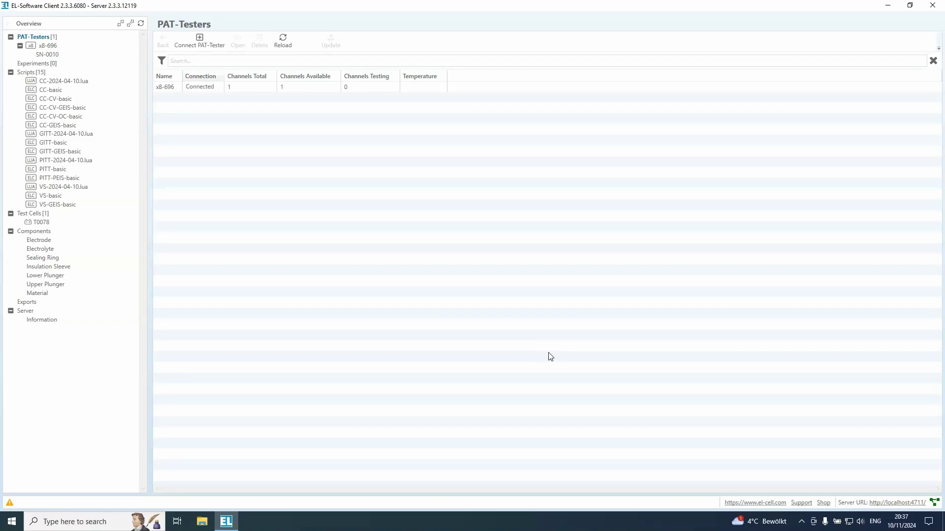
{"action": "left_click", "coordinate": [537, 344]}
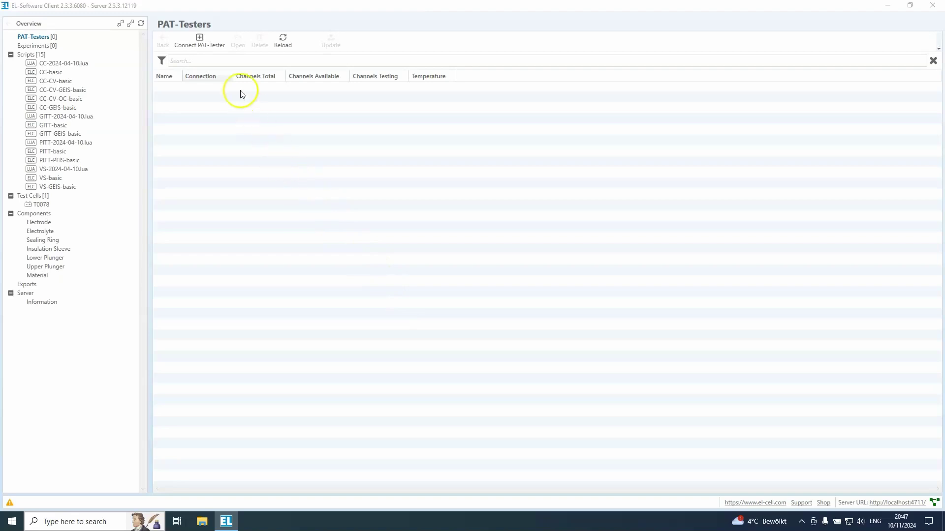
- Start a new PAT-Tester connection, search for available devices and select x8-696
{"action": "left_click", "coordinate": [205, 47]}
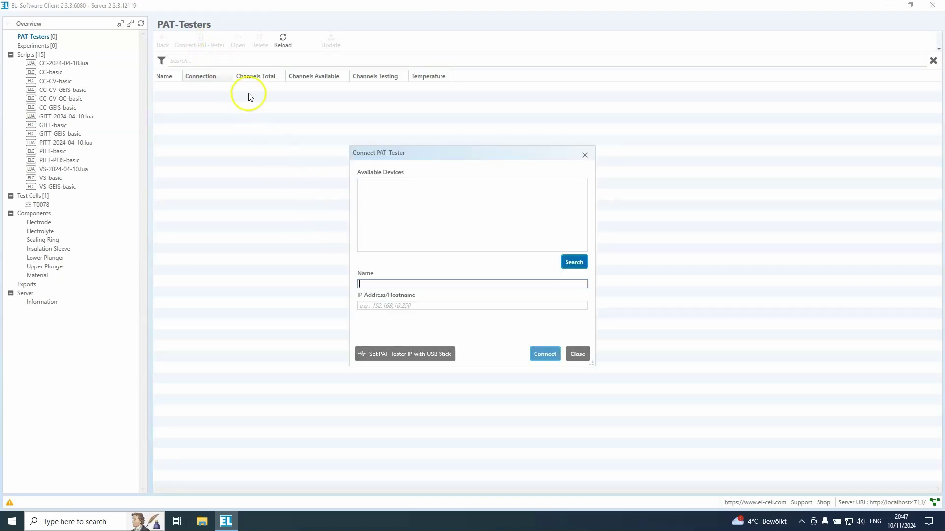
{"action": "left_click", "coordinate": [564, 261]}
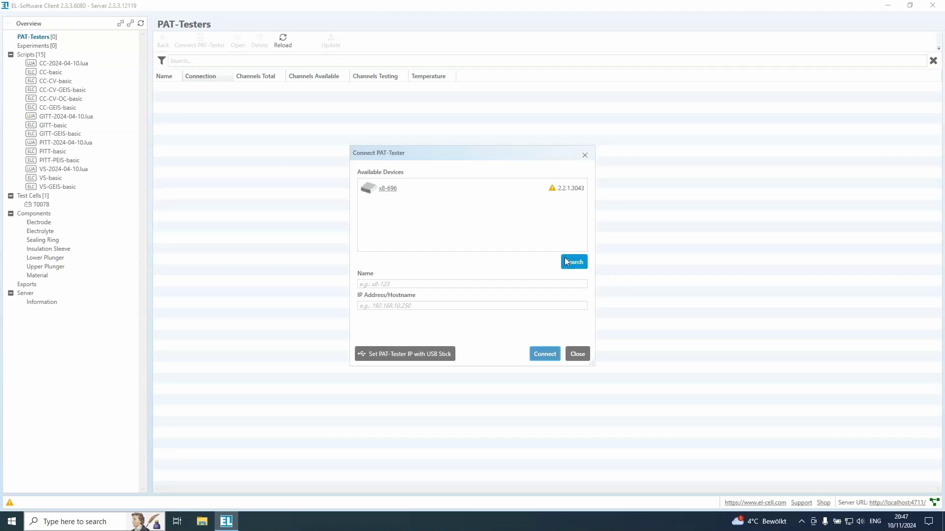
{"action": "left_click", "coordinate": [529, 200]}
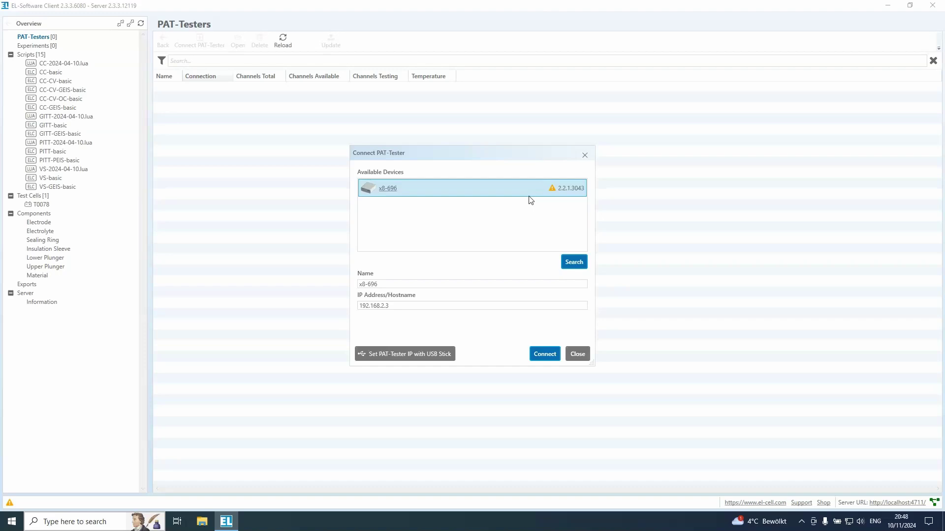
- Update the x8-696 controller to version 2.3.3.3181, acknowledging the stop-experiments notice, and connect the PAT-Tester
{"action": "left_click", "coordinate": [547, 354]}
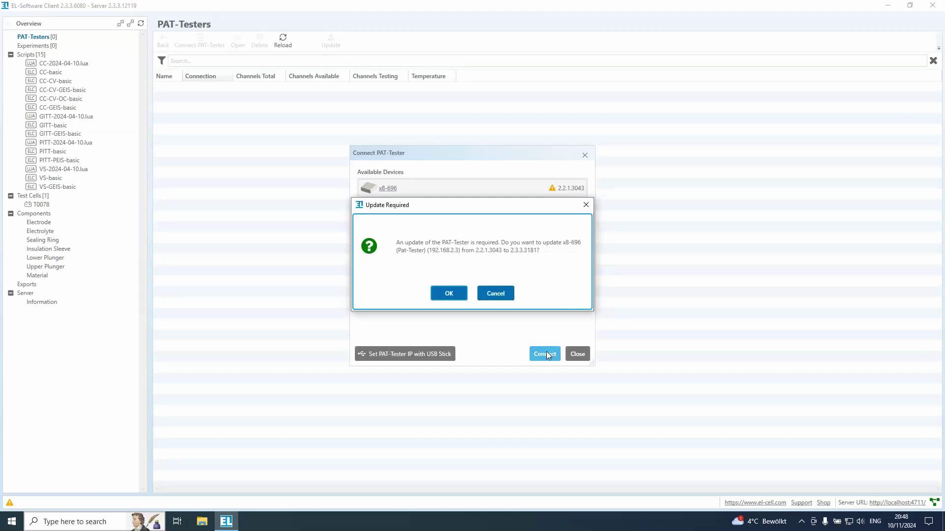
{"action": "left_click", "coordinate": [458, 298]}
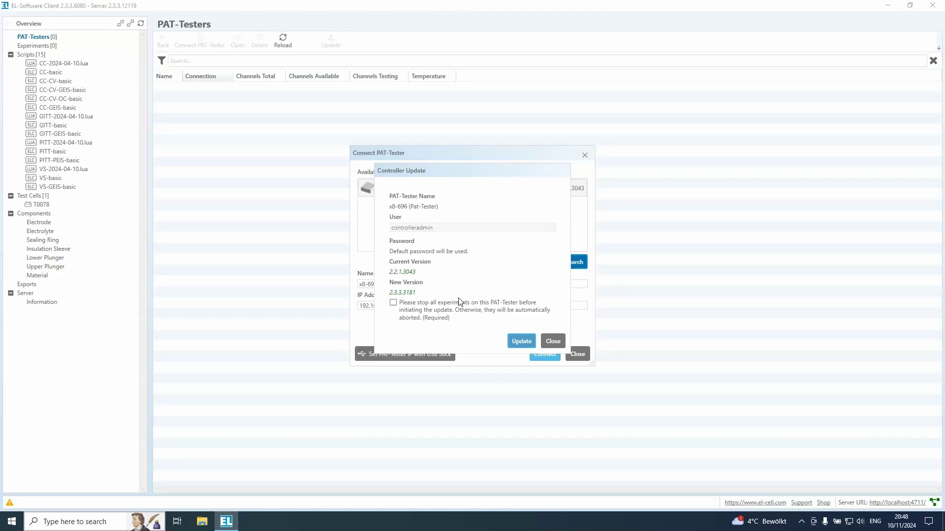
{"action": "left_click", "coordinate": [460, 307]}
{"action": "left_click", "coordinate": [493, 331]}
{"action": "left_click", "coordinate": [516, 340]}
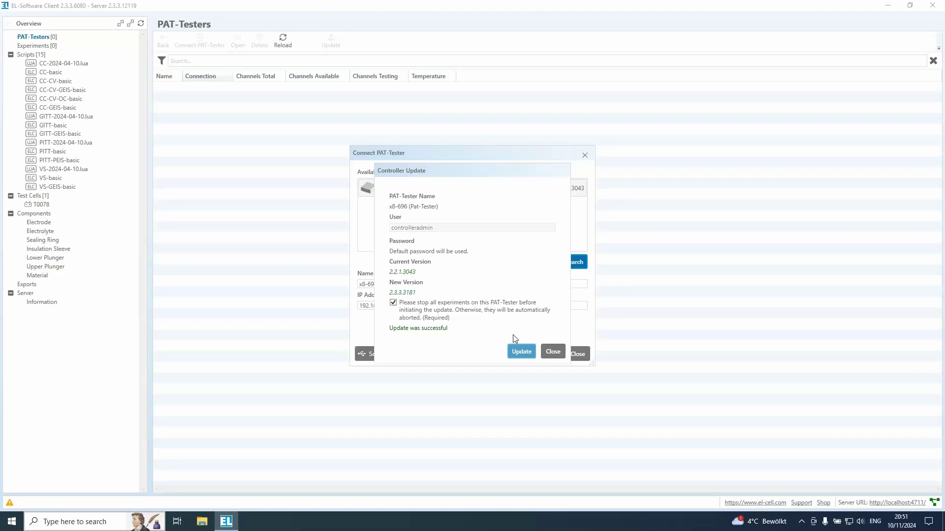
{"action": "left_click", "coordinate": [543, 351]}
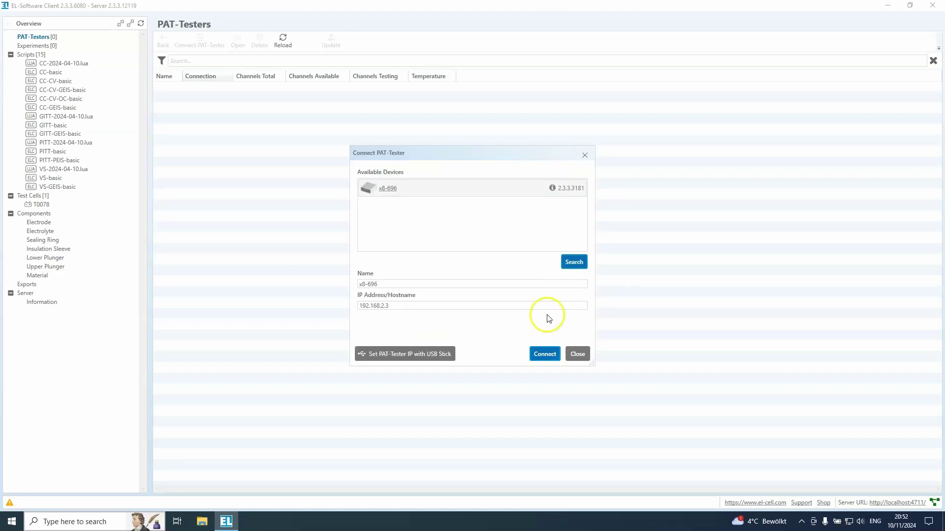
{"action": "left_click", "coordinate": [539, 360]}
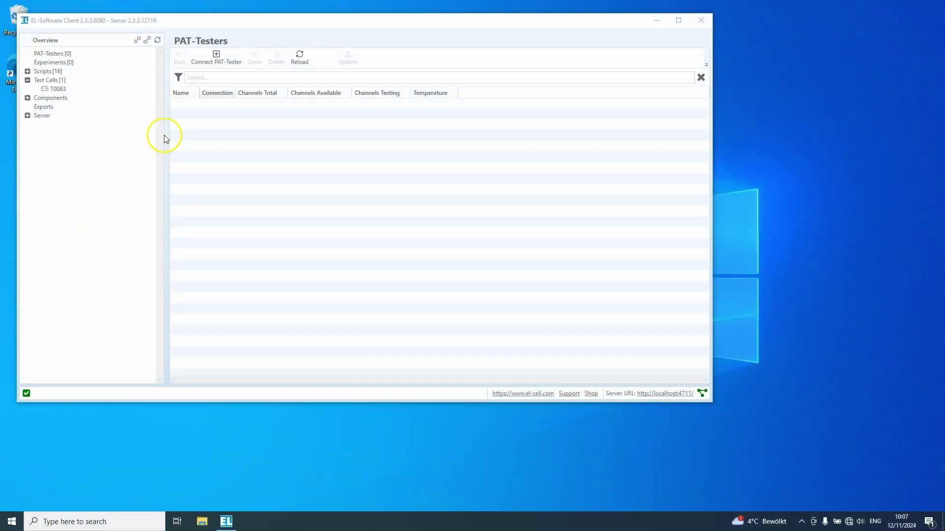
- Set up a static PAT-Tester IP configuration for a USB stick with address 10.0.32.6/24 and gateway 10.0.32.1
{"action": "left_click", "coordinate": [72, 54]}
{"action": "left_click", "coordinate": [216, 55]}
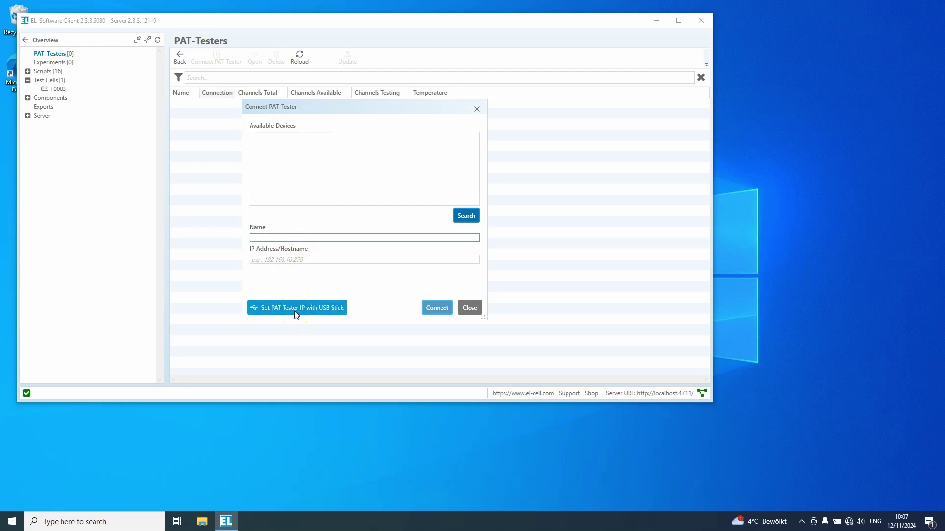
{"action": "left_click", "coordinate": [295, 313]}
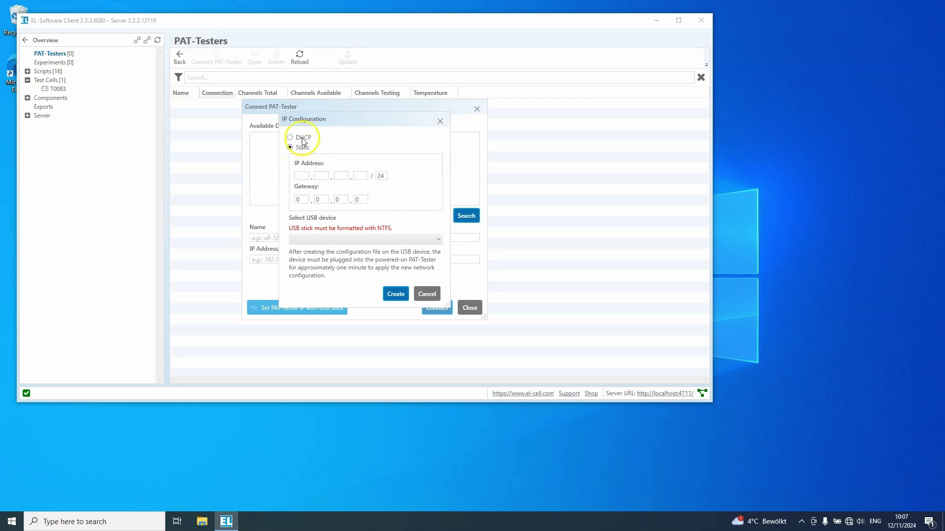
{"action": "left_click", "coordinate": [303, 143]}
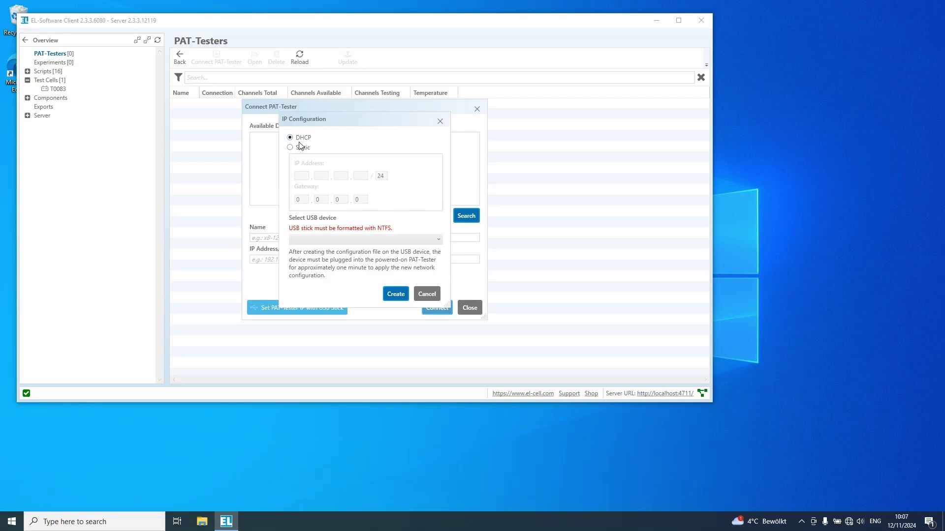
{"action": "left_click", "coordinate": [300, 148]}
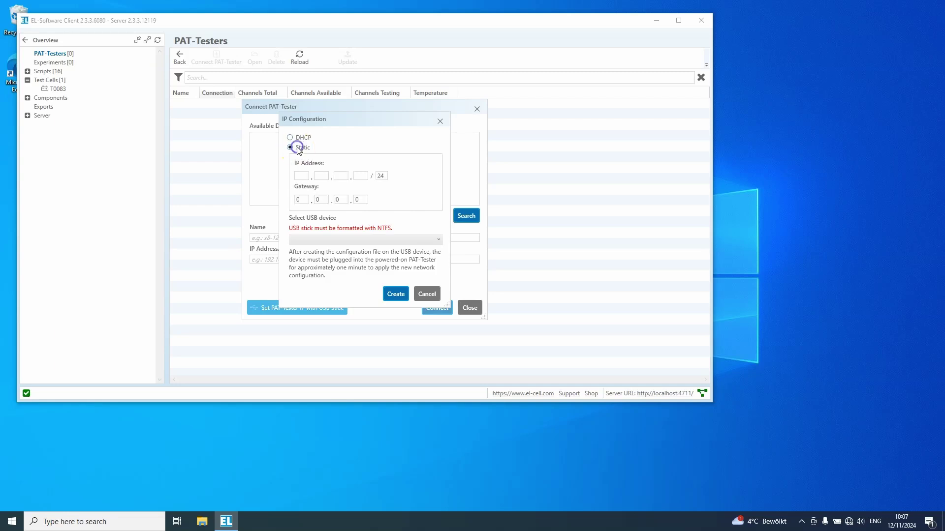
{"action": "left_click", "coordinate": [301, 174]}
{"action": "type", "text": "10.0.32.6."}
{"action": "key", "text": "Tab"}
{"action": "type", "text": "10.0.32.1"}
- Create the IP configuration file on the D:\ USB-STICK NTFS device
{"action": "left_click", "coordinate": [308, 239]}
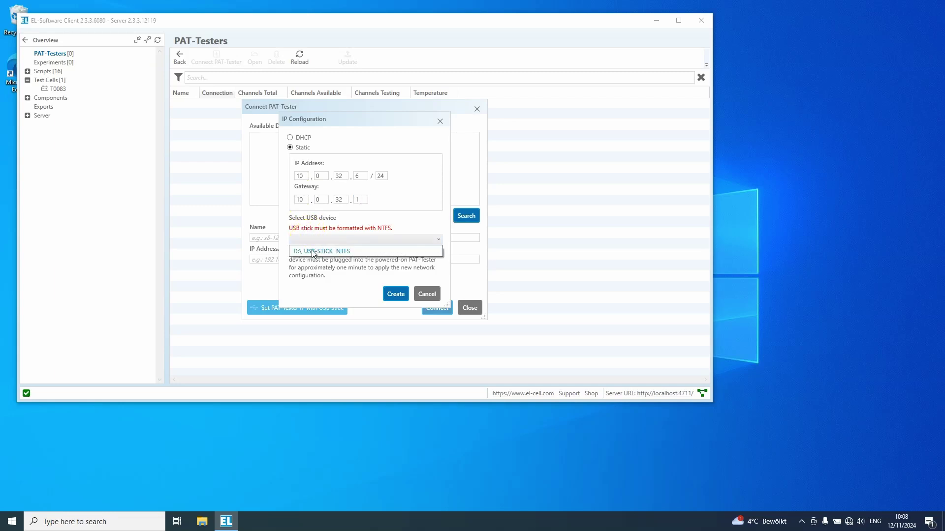
{"action": "left_click", "coordinate": [313, 252]}
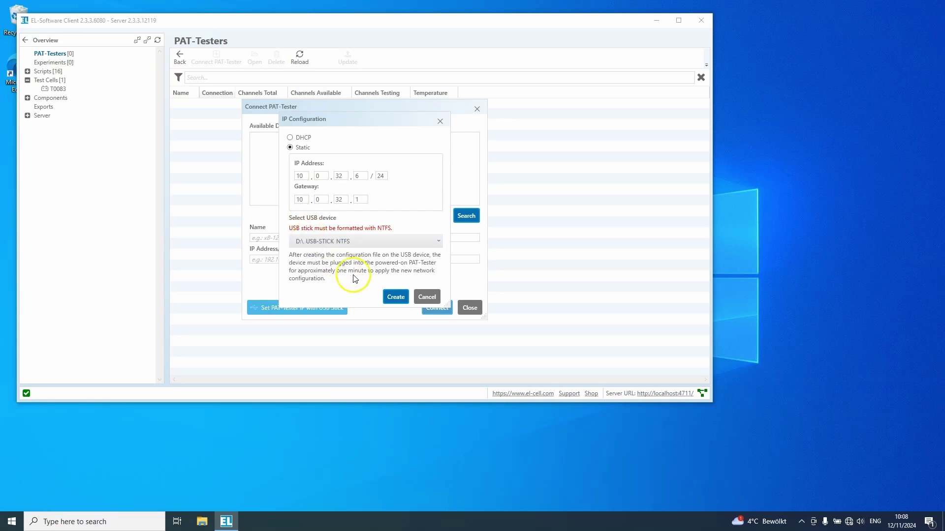
{"action": "left_click", "coordinate": [392, 297]}
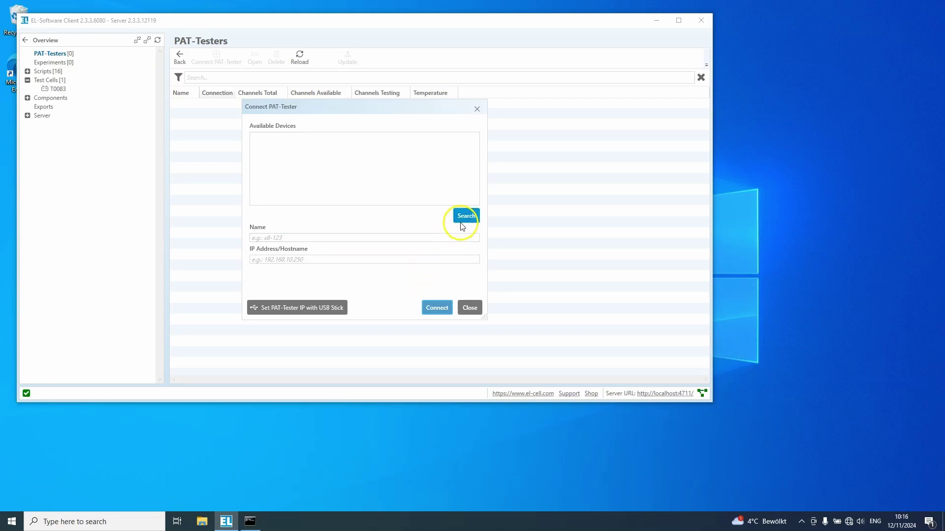
- Connect the PAT-Tester manually with the name x8-696 and the IP address 10.0.32.6
{"action": "left_click", "coordinate": [412, 237]}
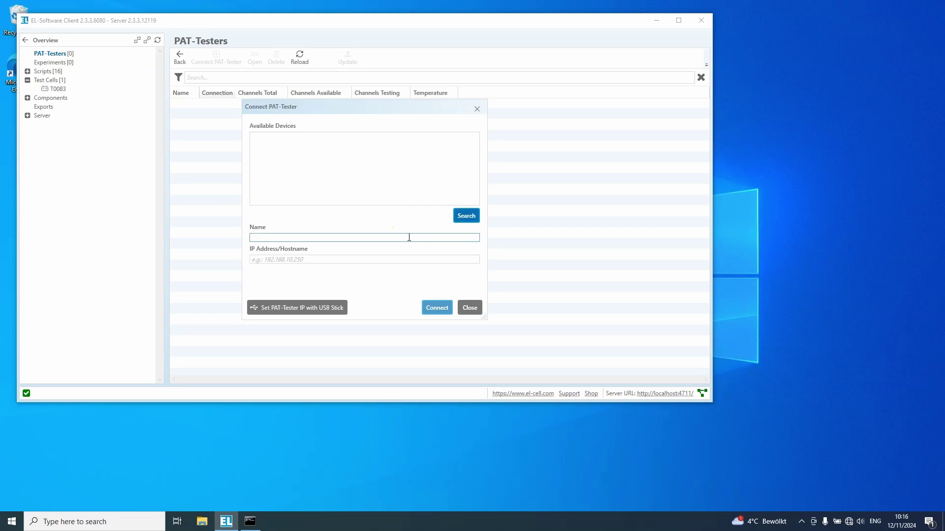
{"action": "type", "text": "x8-696"}
{"action": "key", "text": "Tab"}
{"action": "type", "text": "10"}
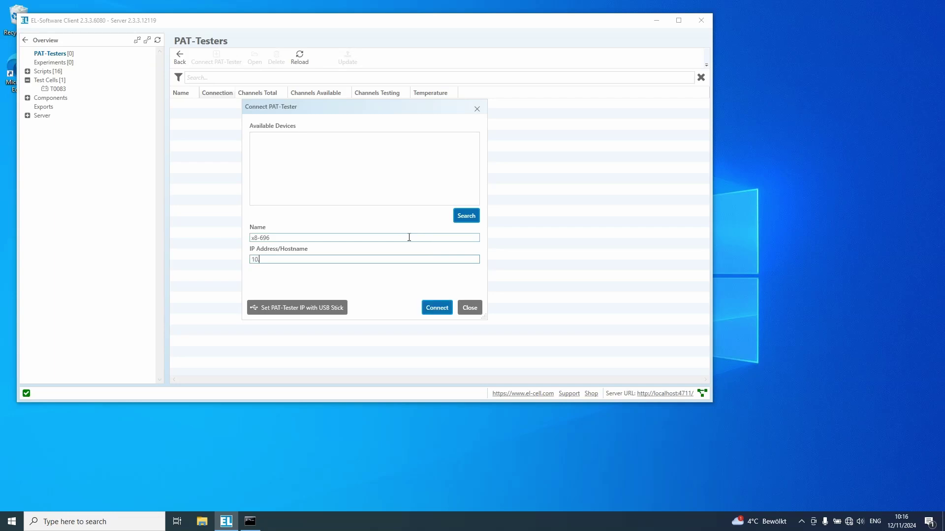
{"action": "type", "text": ".0.32.6"}
{"action": "left_click", "coordinate": [433, 306]}
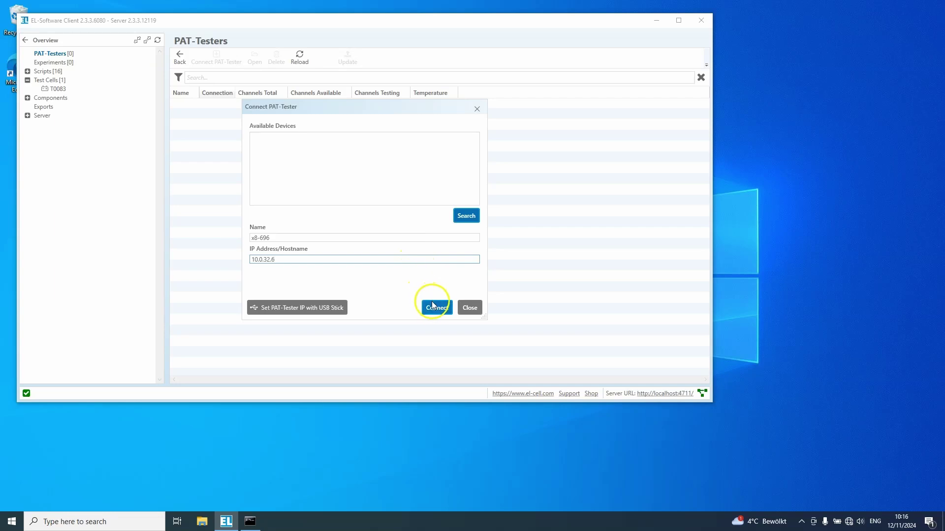